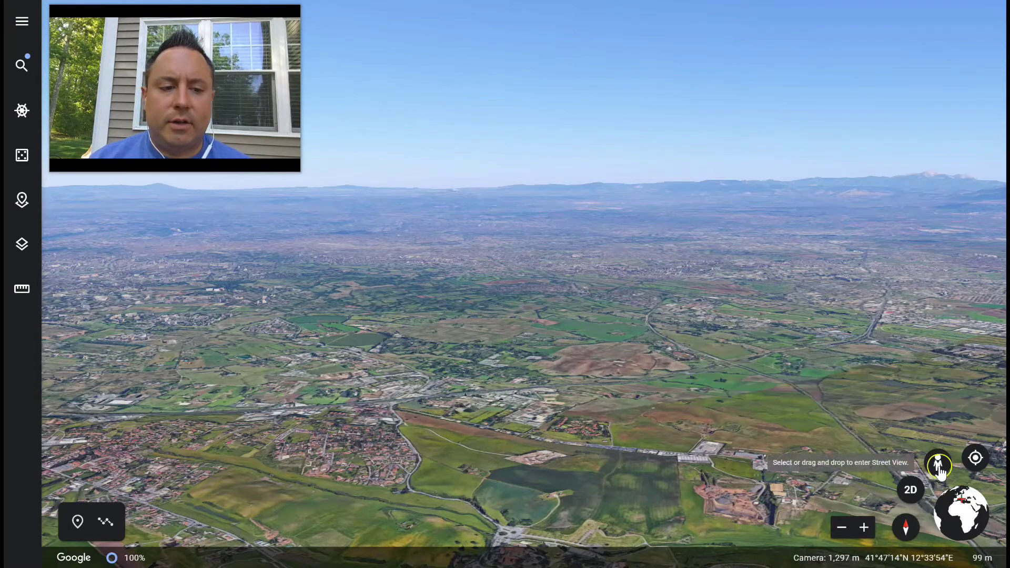
Briefly pick up the pegman, then flatten the countryside view outside Rome to a 2D overhead view.
{"action": "mouse_move", "coordinate": [939, 468]}
{"action": "left_mouse_down"}
{"action": "mouse_move", "coordinate": [777, 379]}
{"action": "mouse_move", "coordinate": [936, 464]}
{"action": "left_mouse_up"}
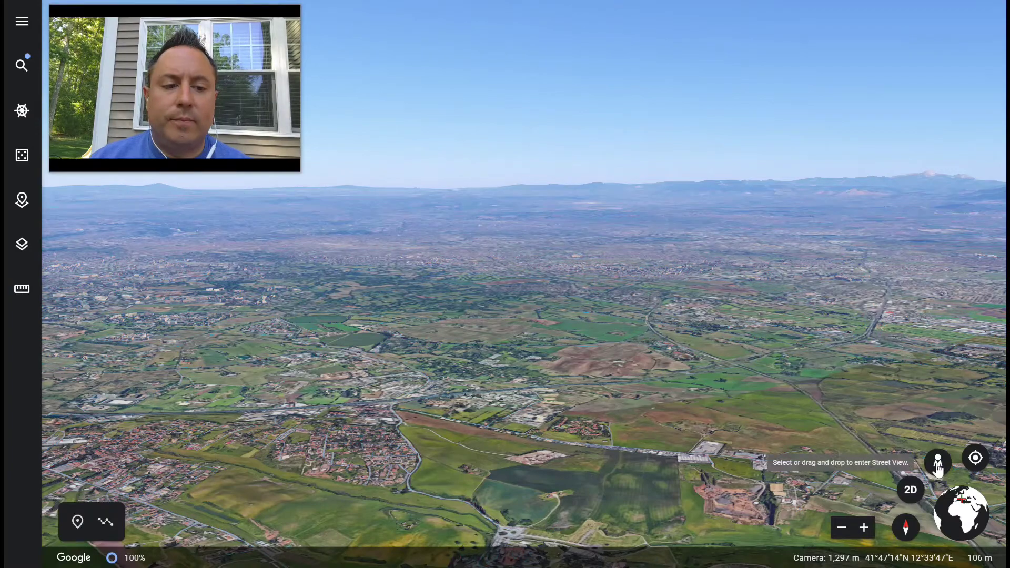
{"action": "left_click", "coordinate": [914, 490]}
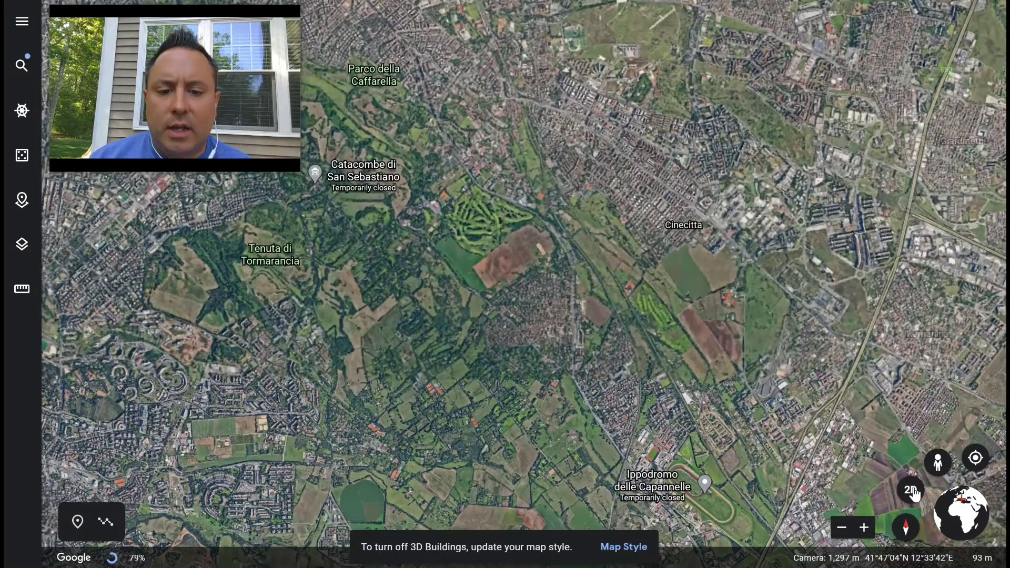
Zoom out to the region, then zoom back in over central Rome and the Vatican beside the Tiber.
{"action": "left_click", "coordinate": [810, 456]}
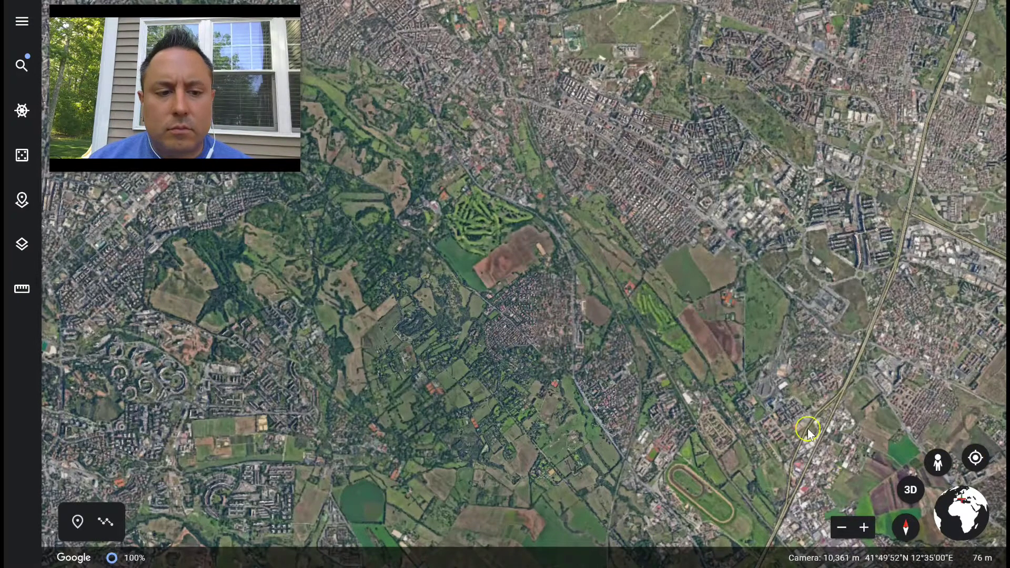
{"action": "left_click", "coordinate": [838, 531]}
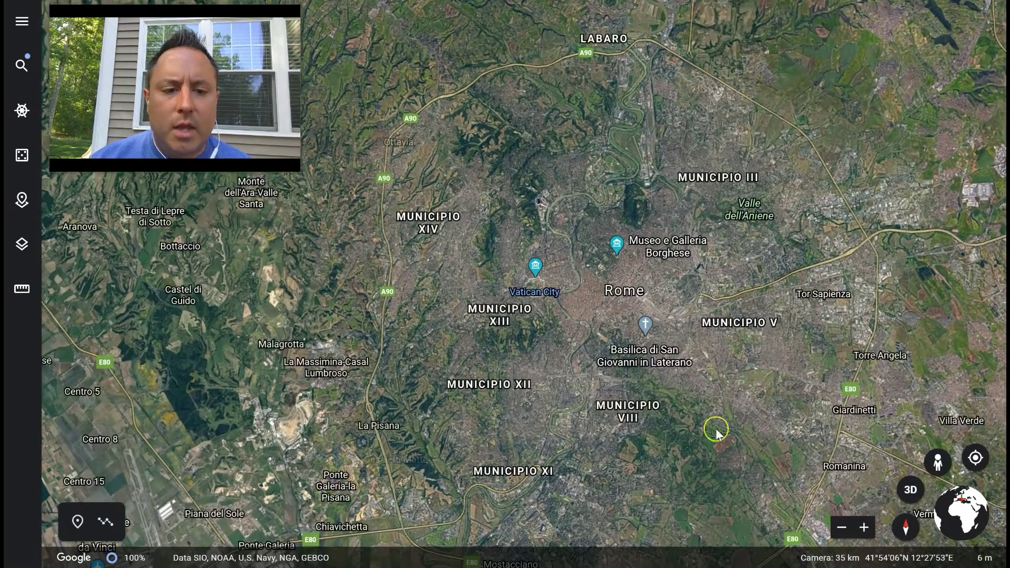
{"action": "left_click", "coordinate": [863, 522]}
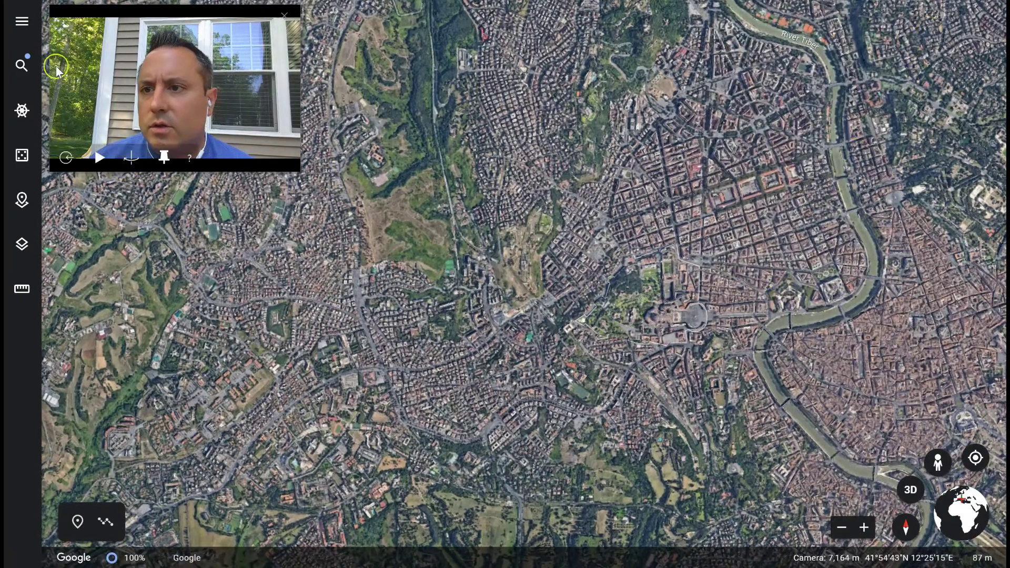
{"action": "left_click", "coordinate": [20, 22]}
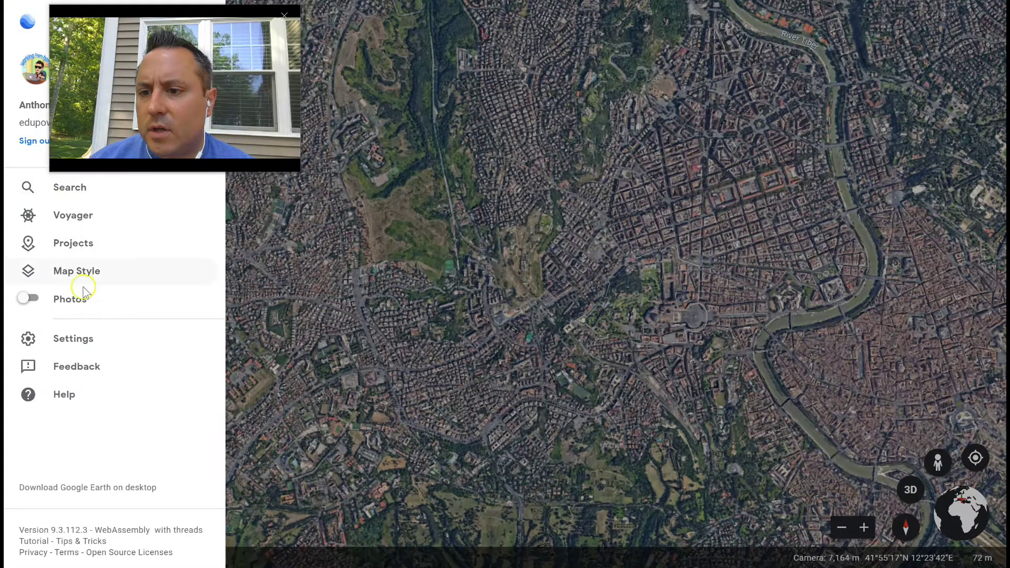
{"action": "left_click", "coordinate": [78, 338]}
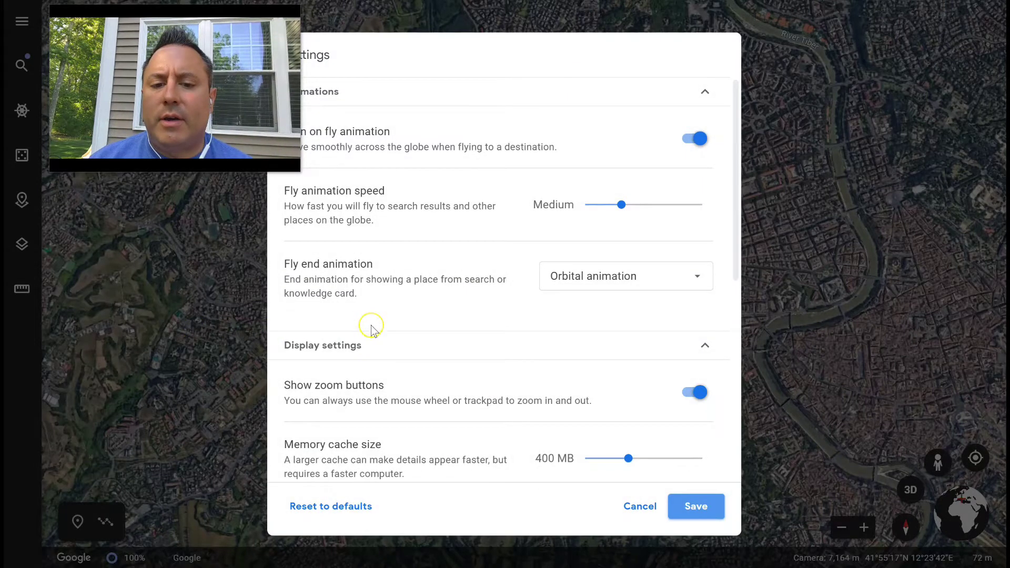
{"action": "scroll", "coordinate": [371, 327], "scroll_direction": "down", "scroll_amount": 6}
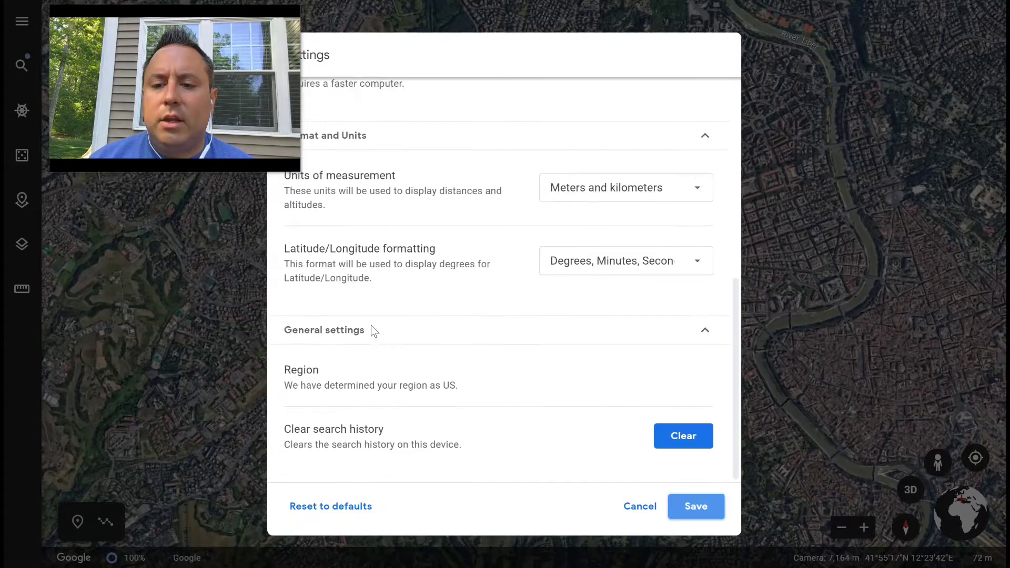
{"action": "scroll", "coordinate": [371, 327], "scroll_direction": "up", "scroll_amount": 4}
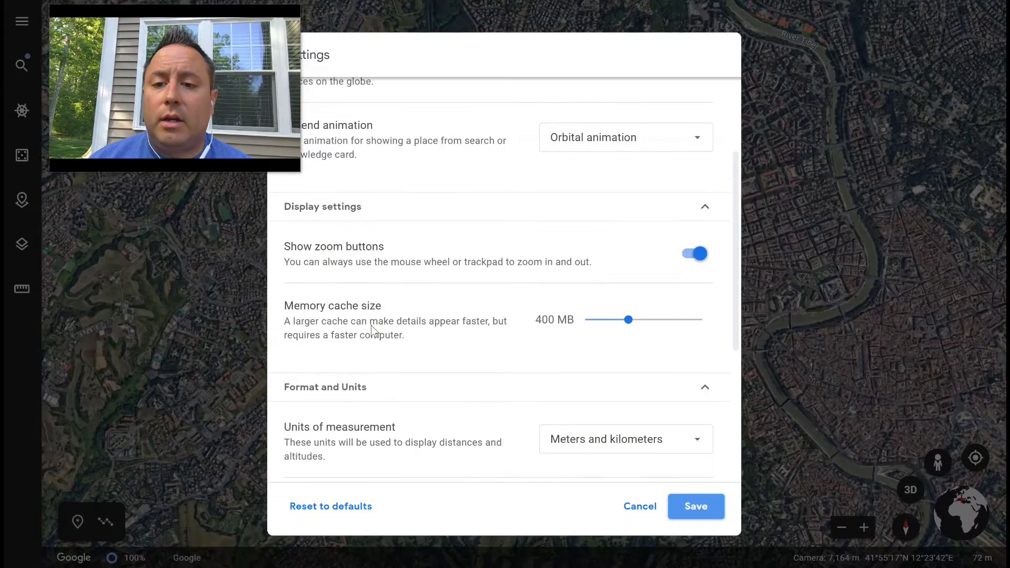
{"action": "scroll", "coordinate": [371, 329], "scroll_direction": "up", "scroll_amount": 2}
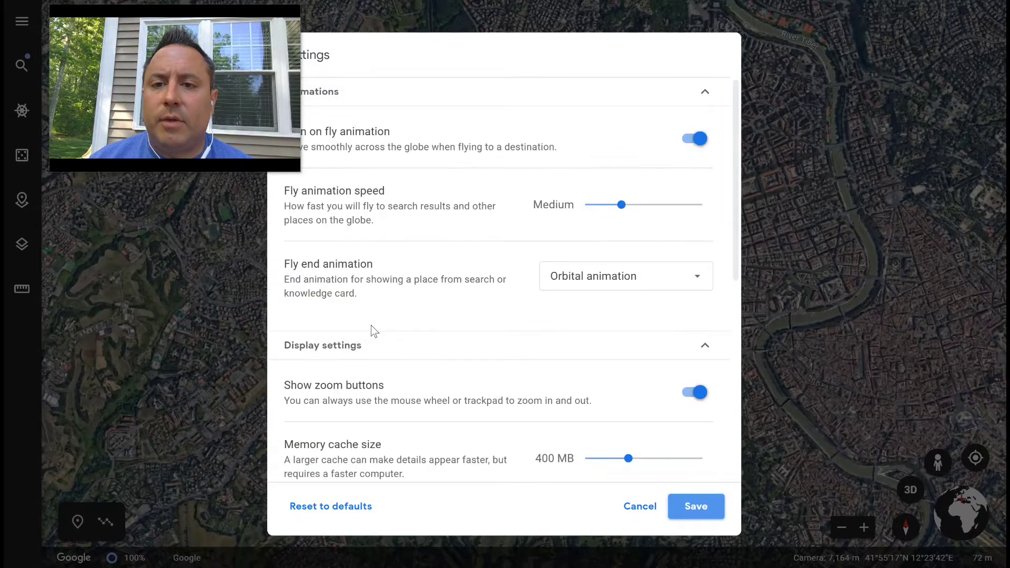
{"action": "scroll", "coordinate": [371, 329], "scroll_direction": "down", "scroll_amount": 4}
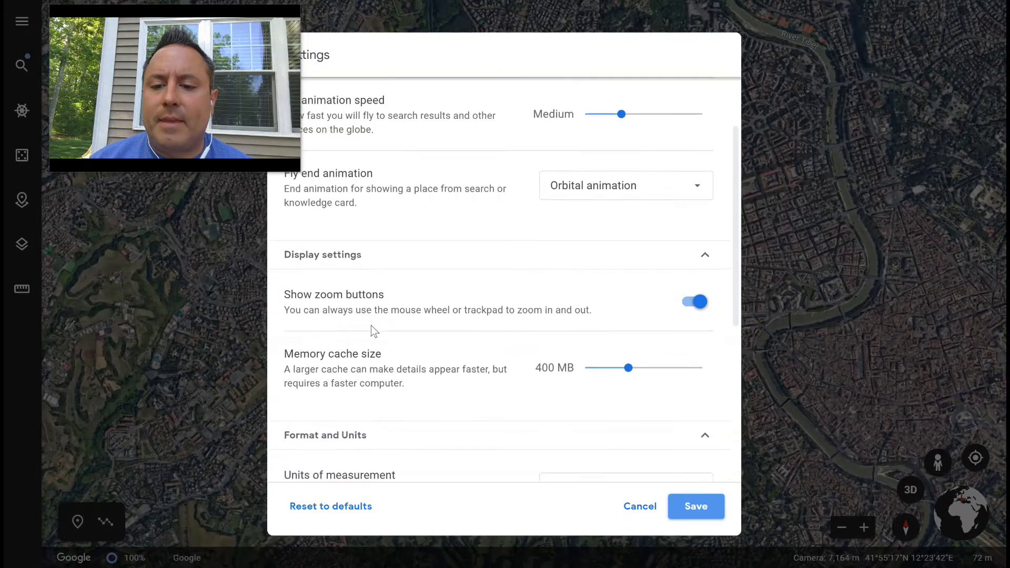
{"action": "scroll", "coordinate": [371, 332], "scroll_direction": "down", "scroll_amount": 2}
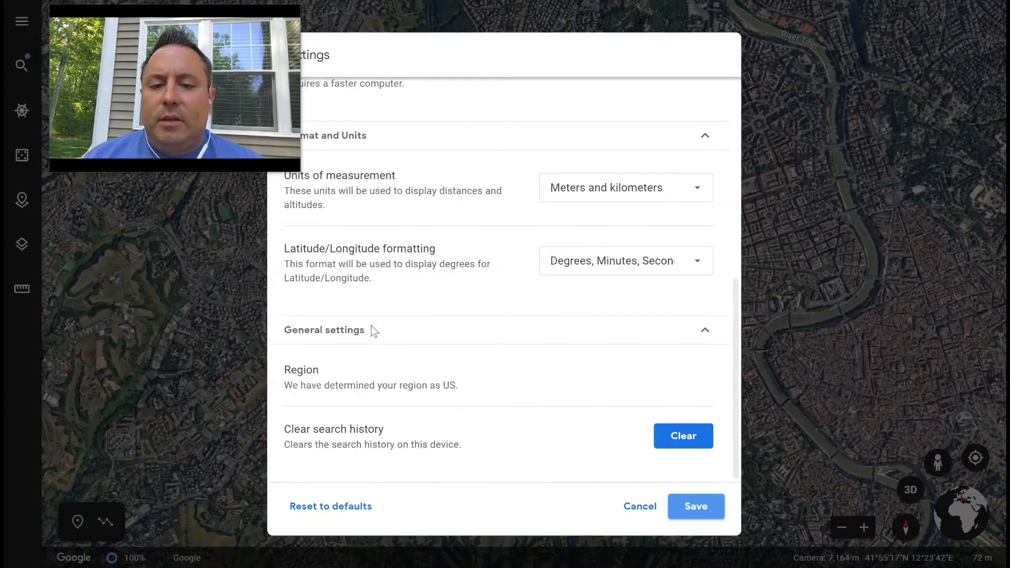
{"action": "scroll", "coordinate": [416, 264], "scroll_direction": "up", "scroll_amount": 5}
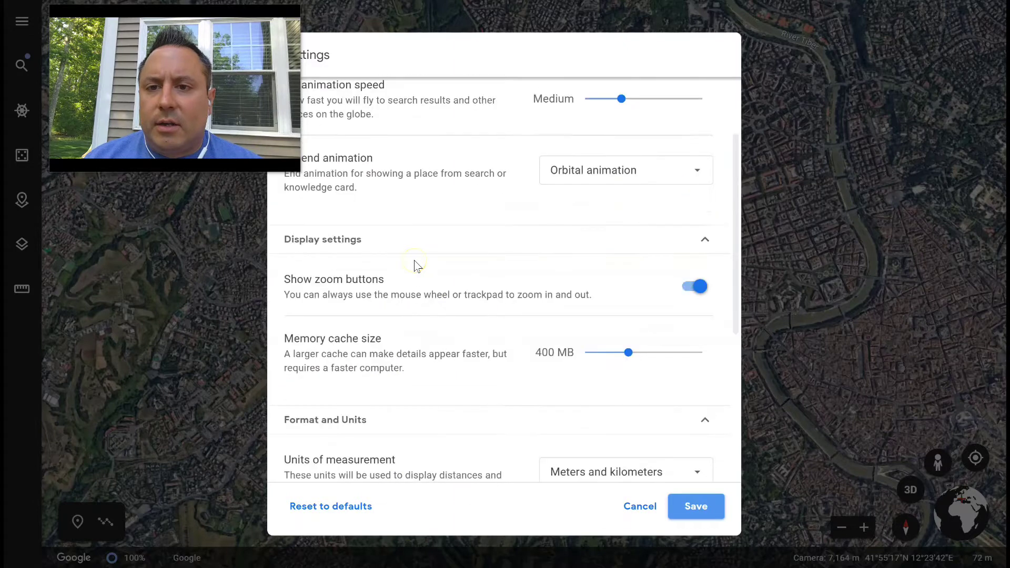
{"action": "scroll", "coordinate": [417, 266], "scroll_direction": "up", "scroll_amount": 1}
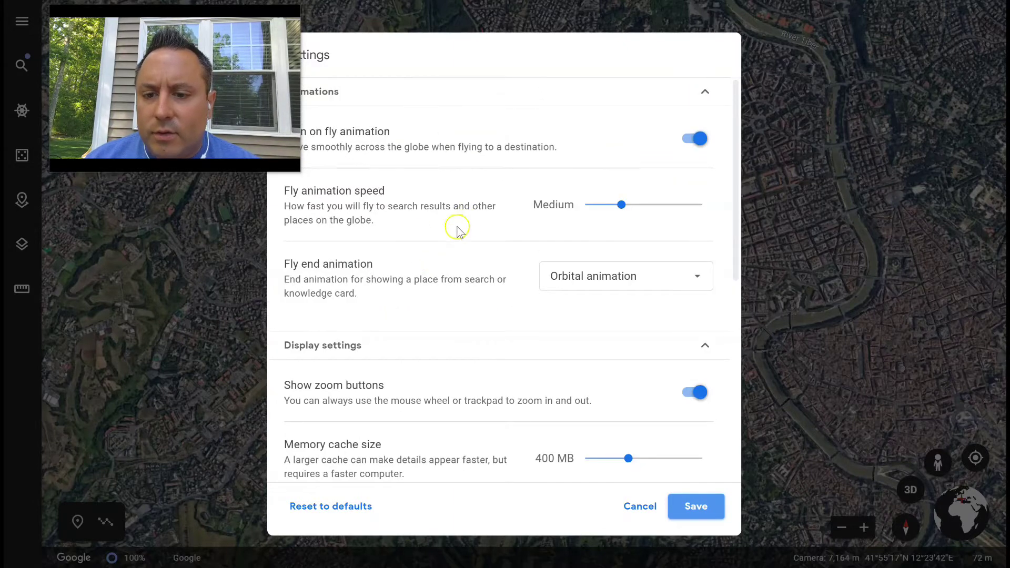
{"action": "left_click", "coordinate": [648, 511]}
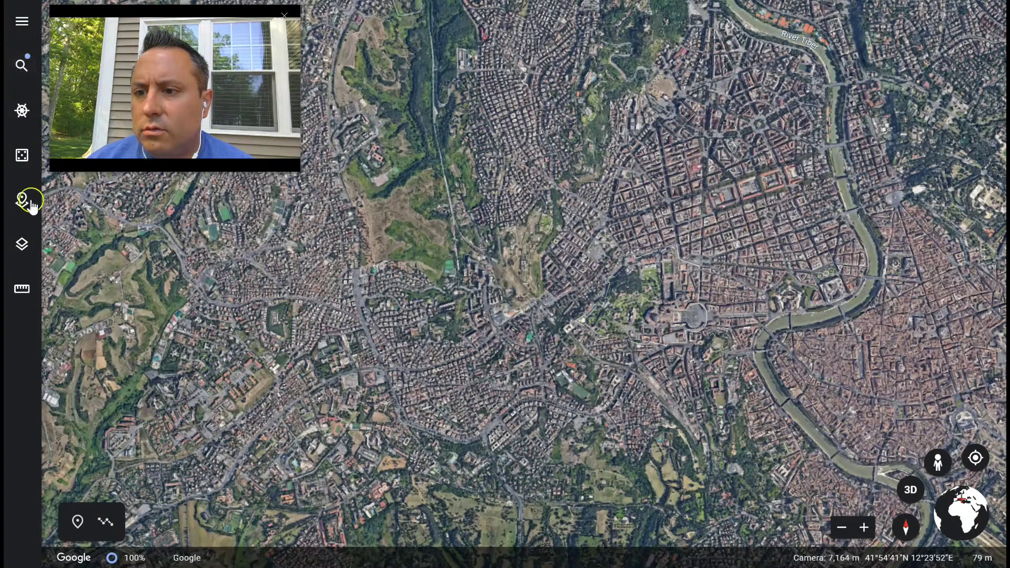
Switch off 'Turn on 3D Buildings' in the Map Style layers, then close the panel.
{"action": "left_click", "coordinate": [22, 245]}
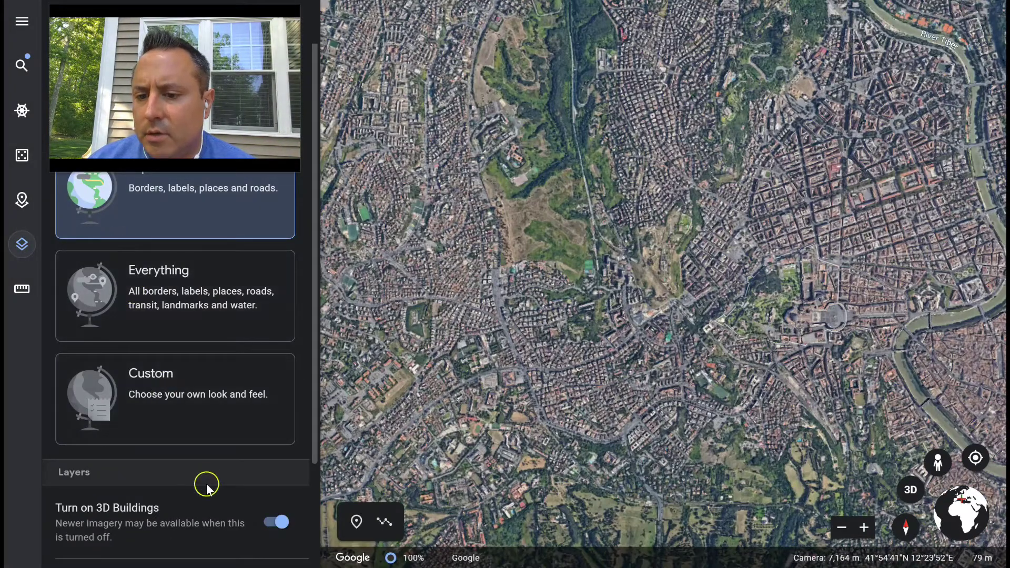
{"action": "left_click", "coordinate": [272, 520]}
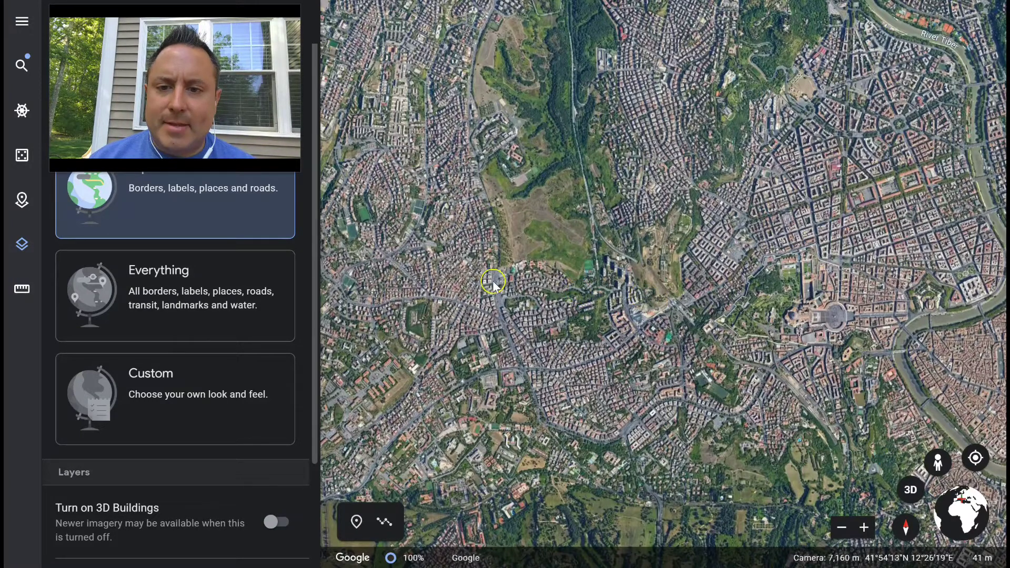
{"action": "left_click", "coordinate": [22, 26]}
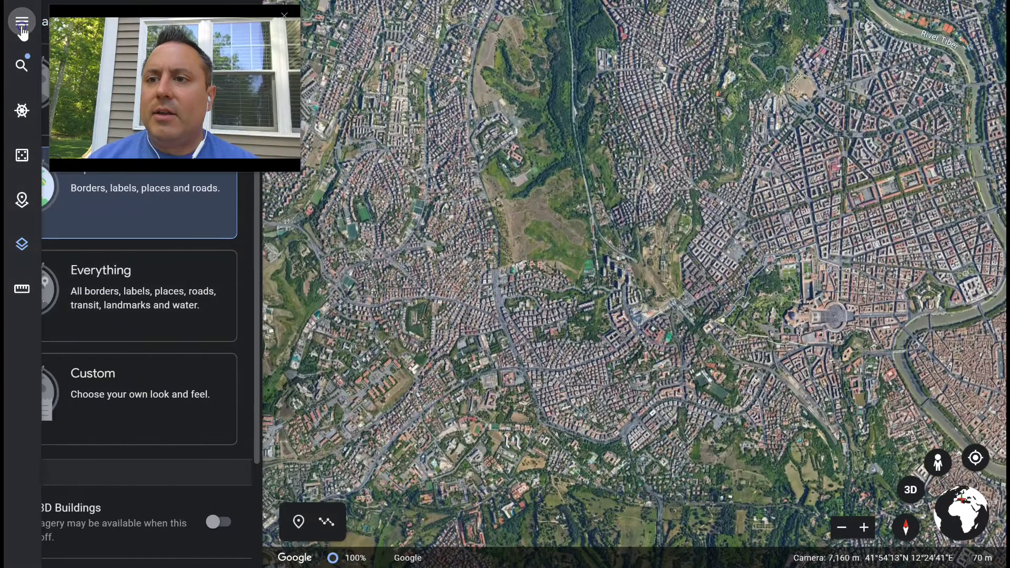
Pan and zoom in to centre St. Peter's Square, at roughly 2,687 m camera height.
{"action": "left_click", "coordinate": [263, 256]}
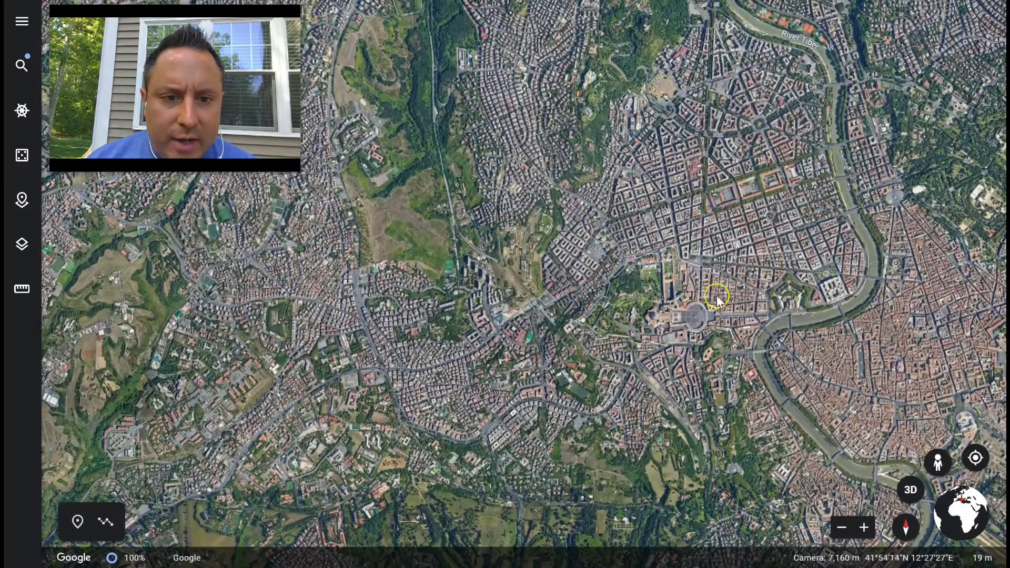
{"action": "left_click_drag", "start_coordinate": [645, 274], "coordinate": [481, 225]}
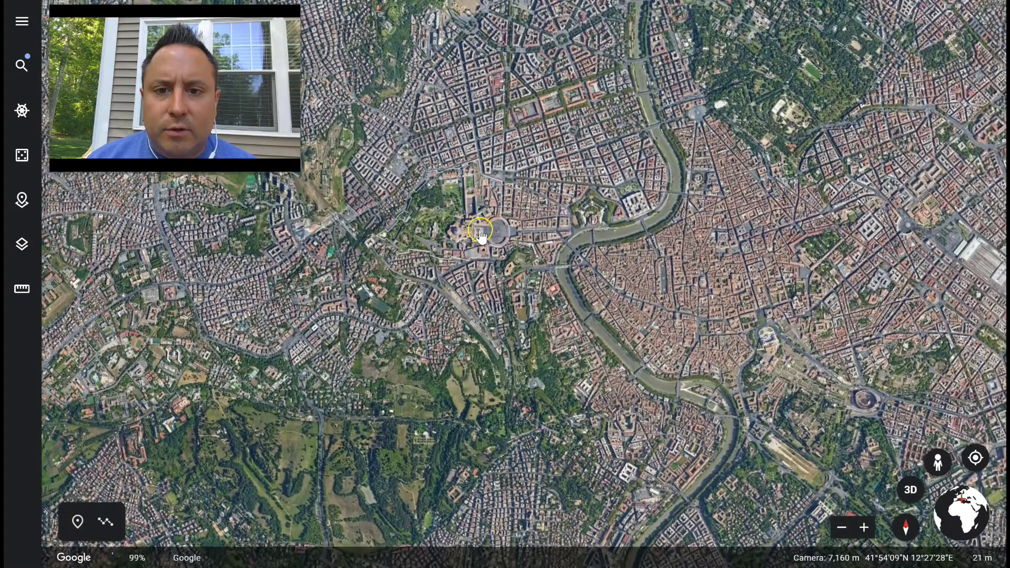
{"action": "left_click", "coordinate": [470, 239]}
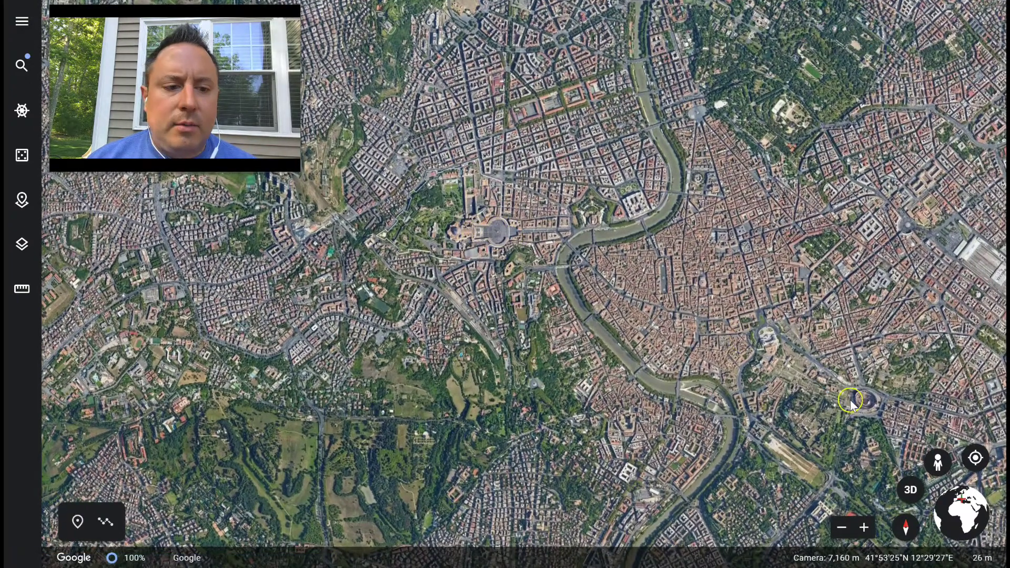
{"action": "left_click", "coordinate": [861, 526]}
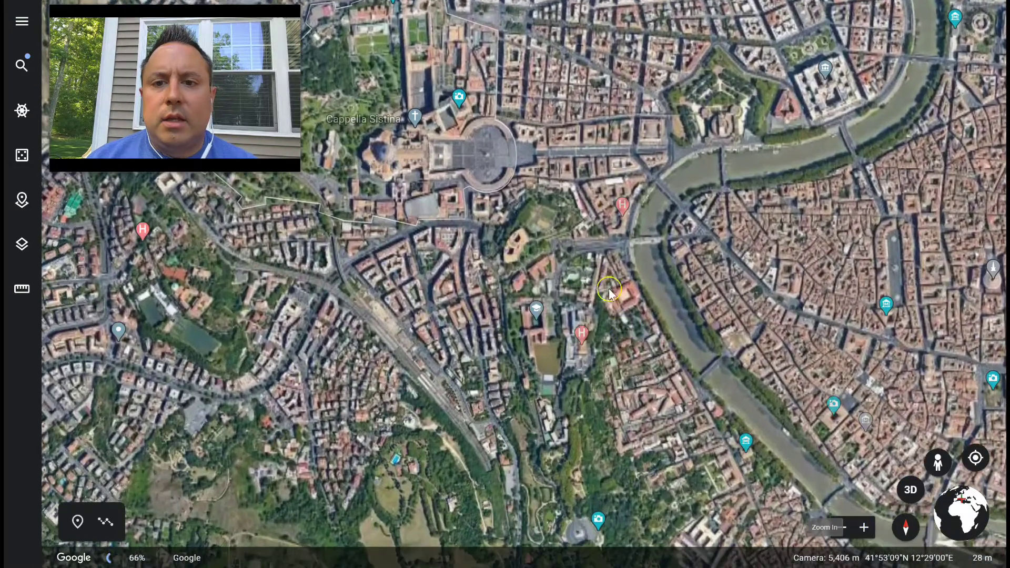
{"action": "left_click", "coordinate": [576, 157]}
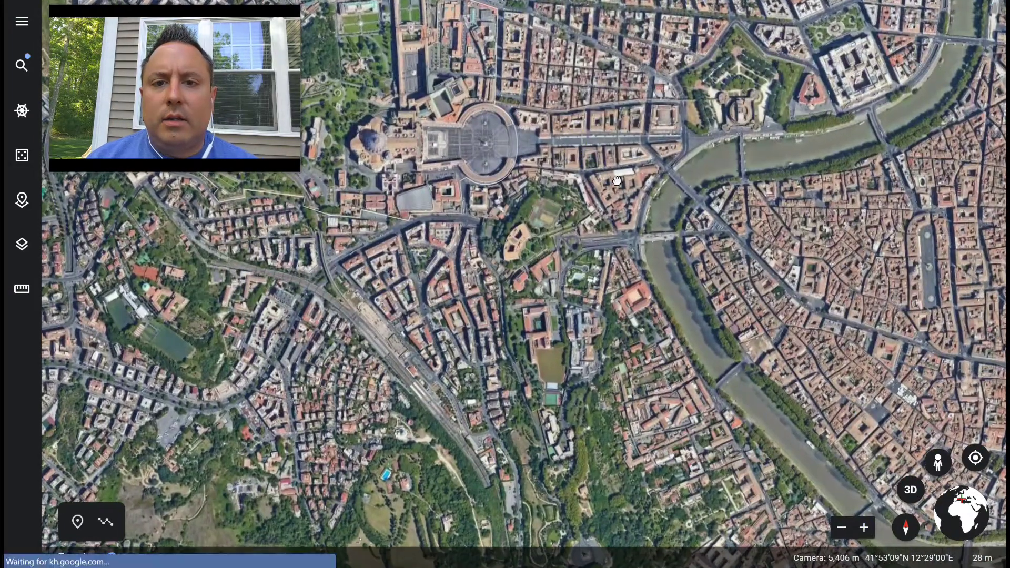
{"action": "left_click_drag", "start_coordinate": [576, 156], "coordinate": [627, 273]}
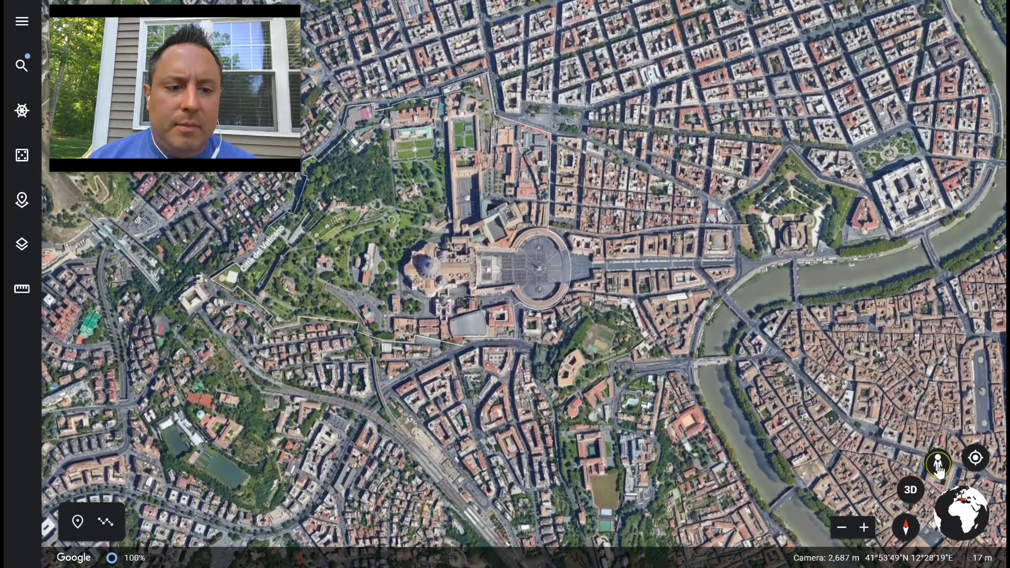
Drop into Street View on St. Peter's Square and look around the colonnade, basilica and obelisk.
{"action": "left_click_drag", "start_coordinate": [938, 463], "coordinate": [572, 269]}
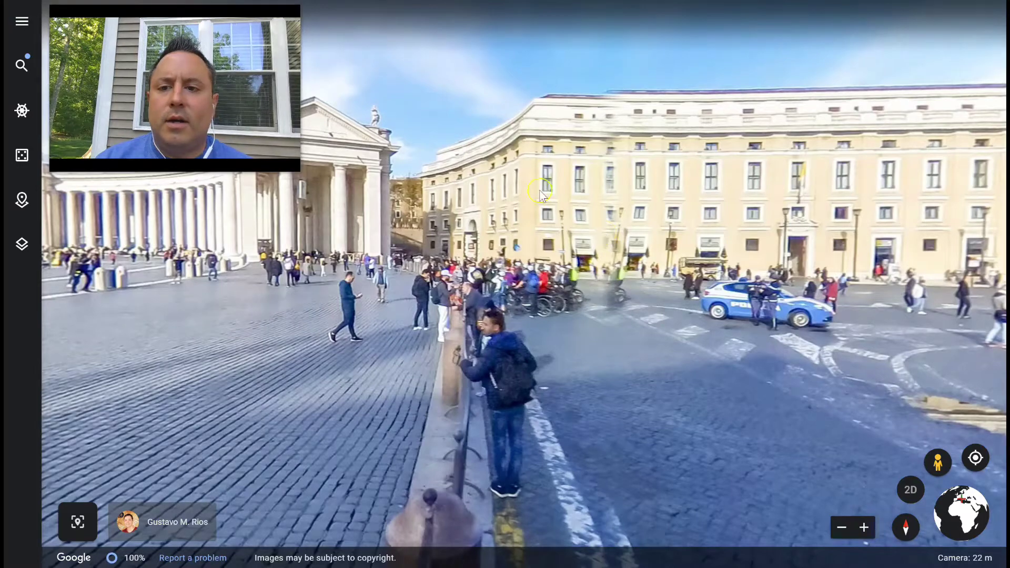
{"action": "left_click_drag", "start_coordinate": [347, 296], "coordinate": [1006, 271]}
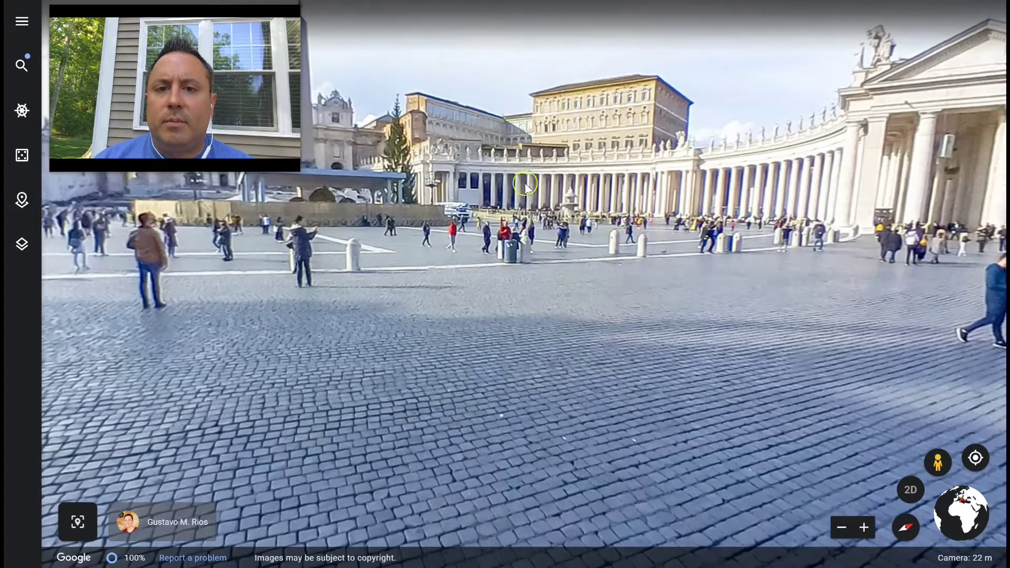
{"action": "left_click_drag", "start_coordinate": [492, 179], "coordinate": [665, 246]}
{"action": "left_click", "coordinate": [476, 306]}
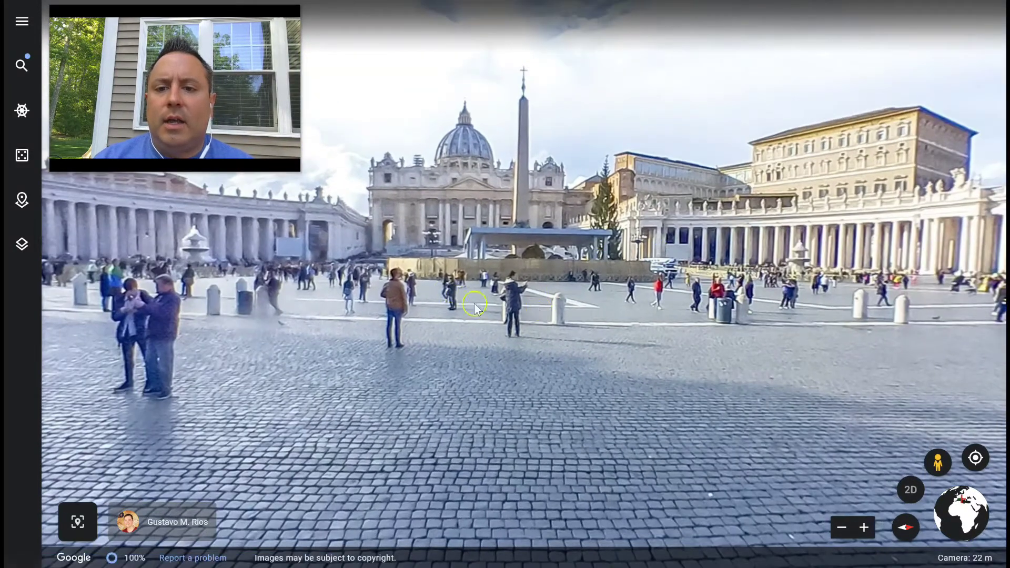
{"action": "left_click_drag", "start_coordinate": [289, 297], "coordinate": [875, 287]}
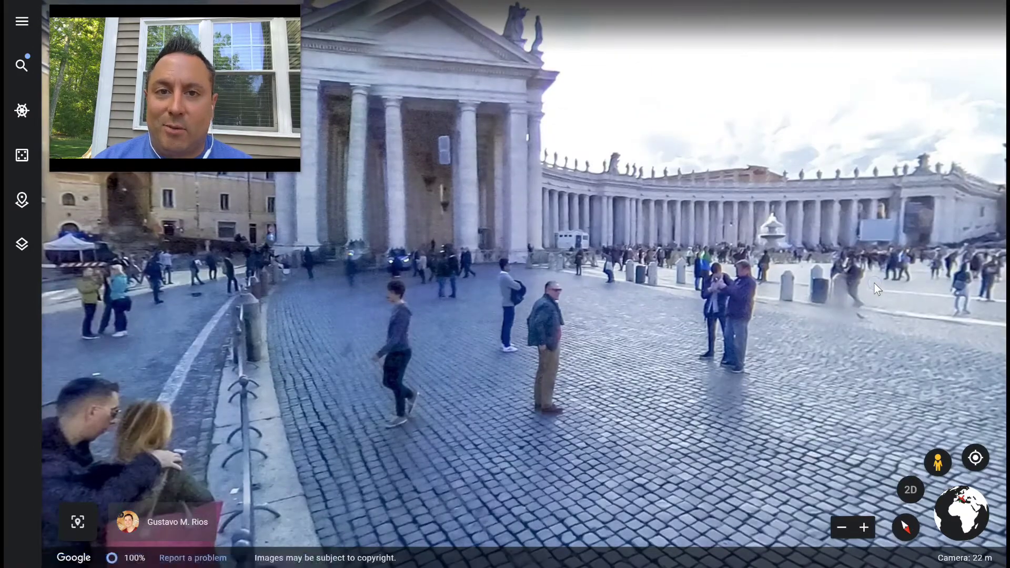
{"action": "left_click_drag", "start_coordinate": [522, 270], "coordinate": [989, 284]}
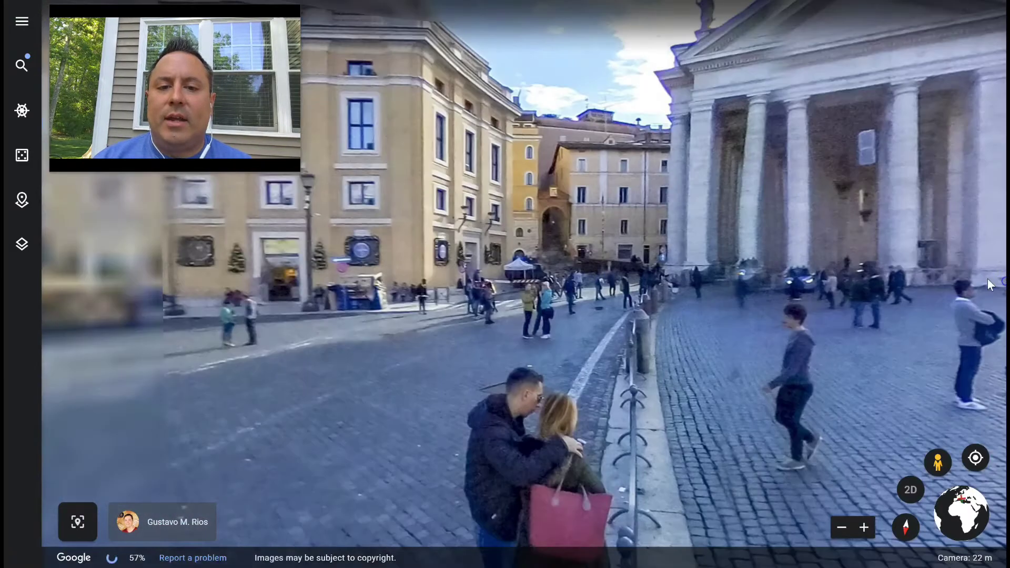
Move to the panorama across the street, look along the colonnade, then zoom back out.
{"action": "left_click", "coordinate": [579, 283]}
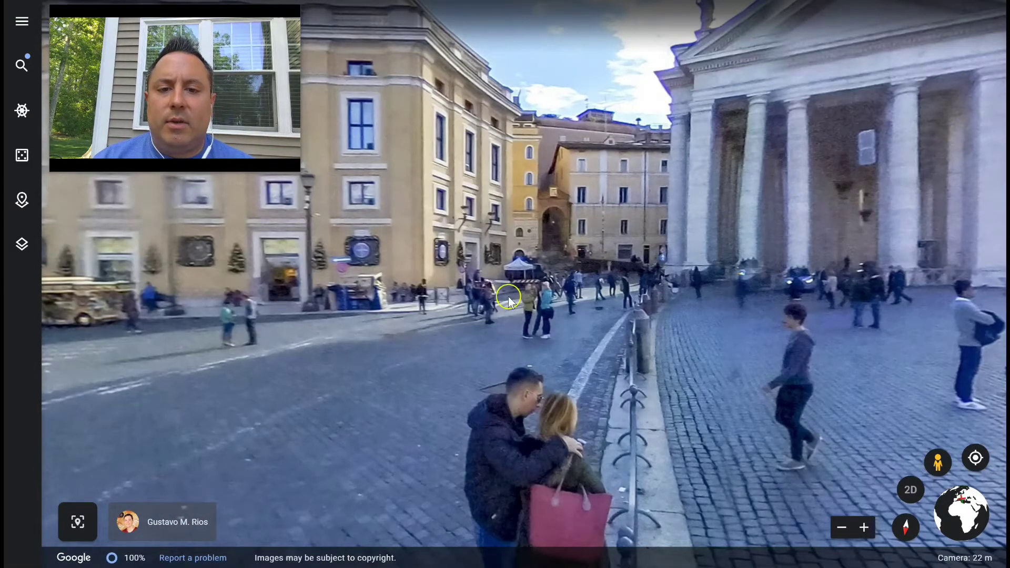
{"action": "left_click", "coordinate": [388, 332]}
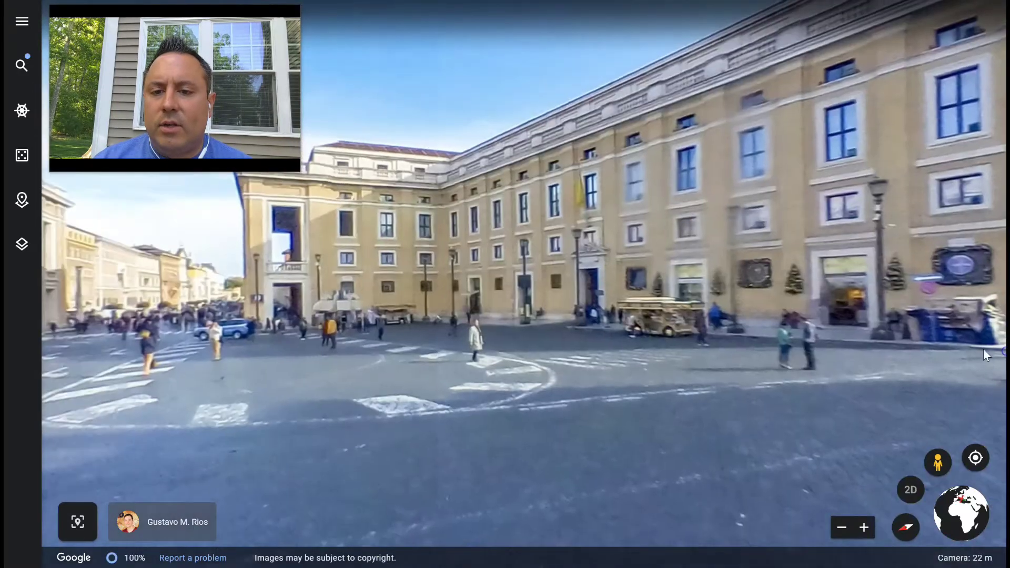
{"action": "left_click_drag", "start_coordinate": [398, 288], "coordinate": [668, 297]}
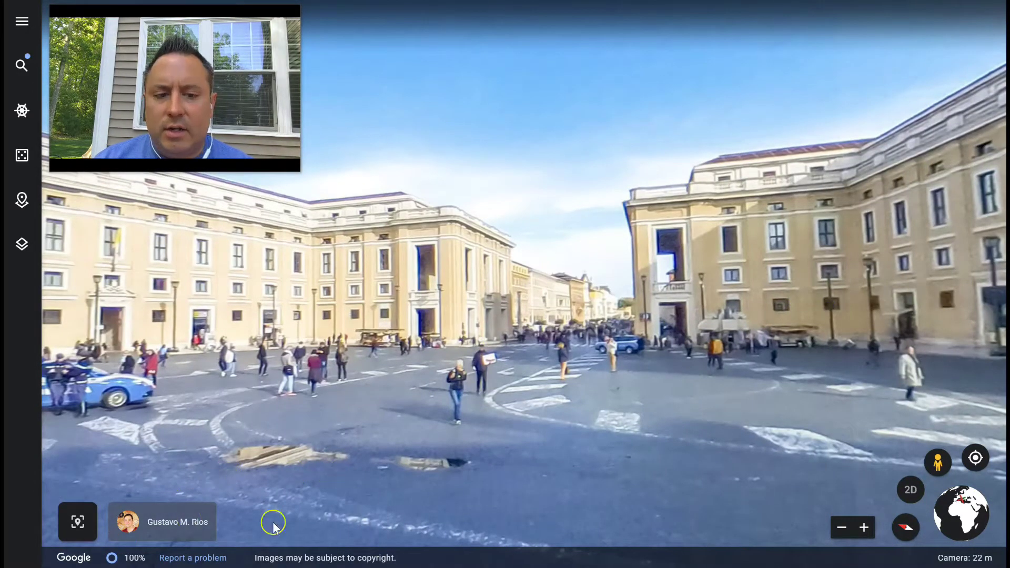
{"action": "left_click", "coordinate": [842, 528]}
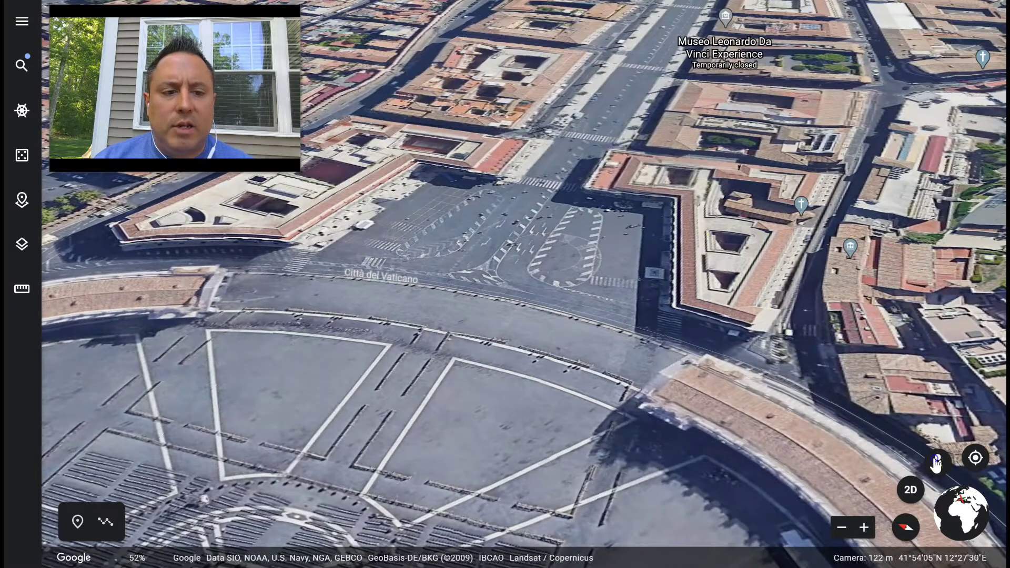
Enter Street View on Via della Conciliazione and step forward twice along the avenue.
{"action": "left_click", "coordinate": [937, 462]}
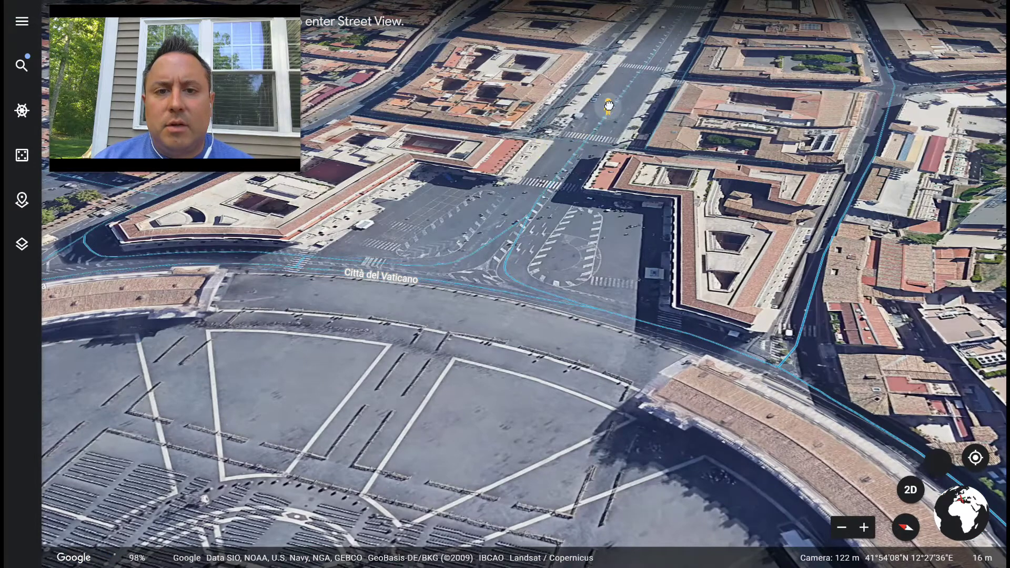
{"action": "left_click_drag", "start_coordinate": [610, 106], "coordinate": [610, 106]}
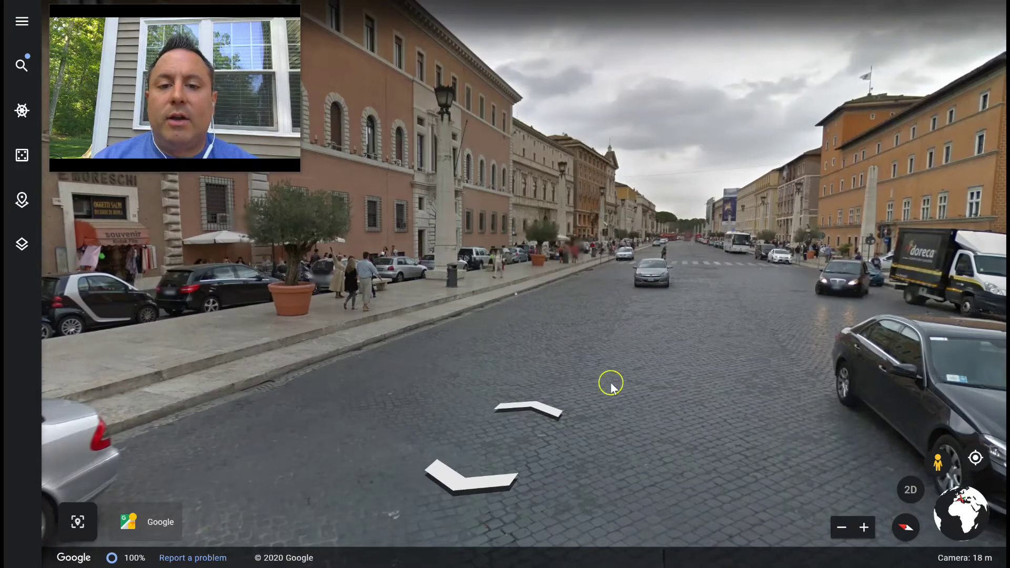
{"action": "left_click", "coordinate": [534, 416]}
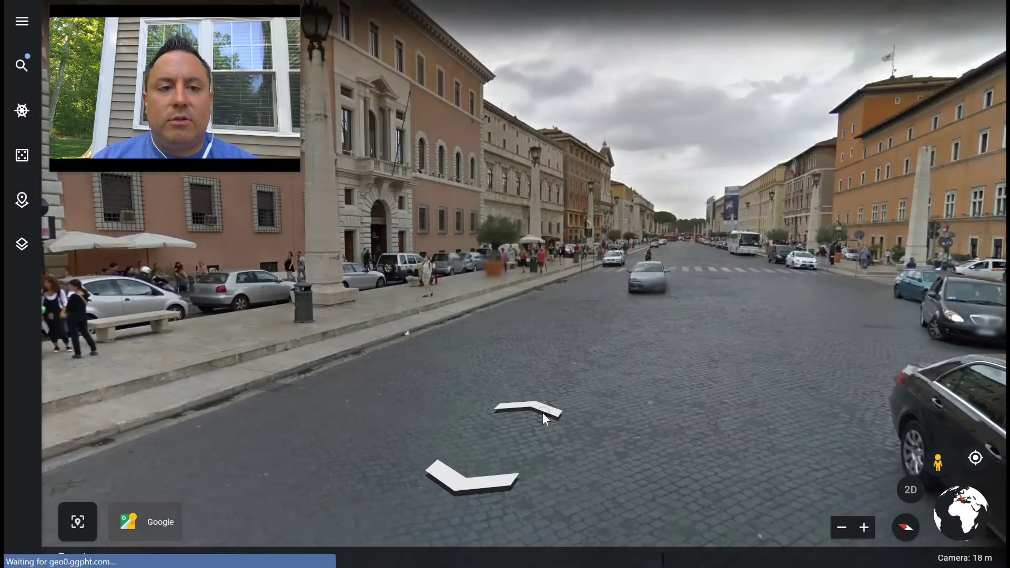
{"action": "left_click", "coordinate": [542, 412]}
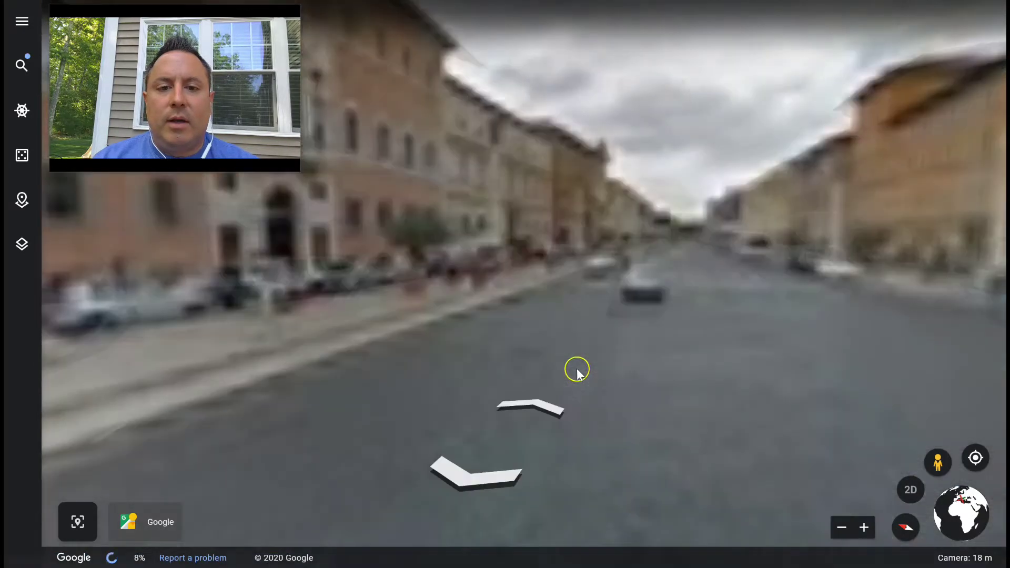
Look around the nearby buildings and road, then face down the avenue toward St. Peter's Basilica.
{"action": "left_click_drag", "start_coordinate": [447, 320], "coordinate": [850, 263]}
{"action": "left_click", "coordinate": [277, 249]}
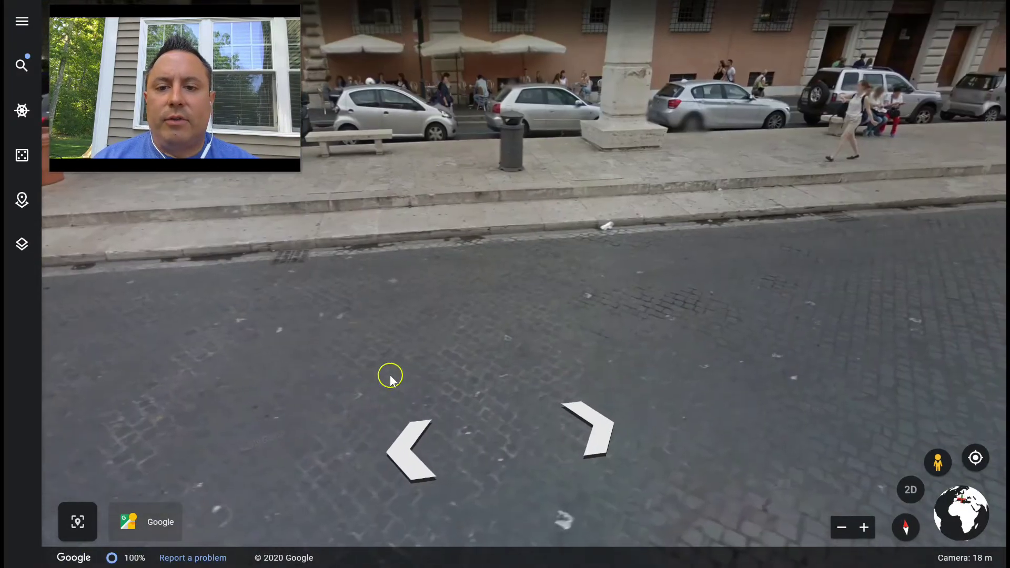
{"action": "left_click_drag", "start_coordinate": [339, 223], "coordinate": [640, 415]}
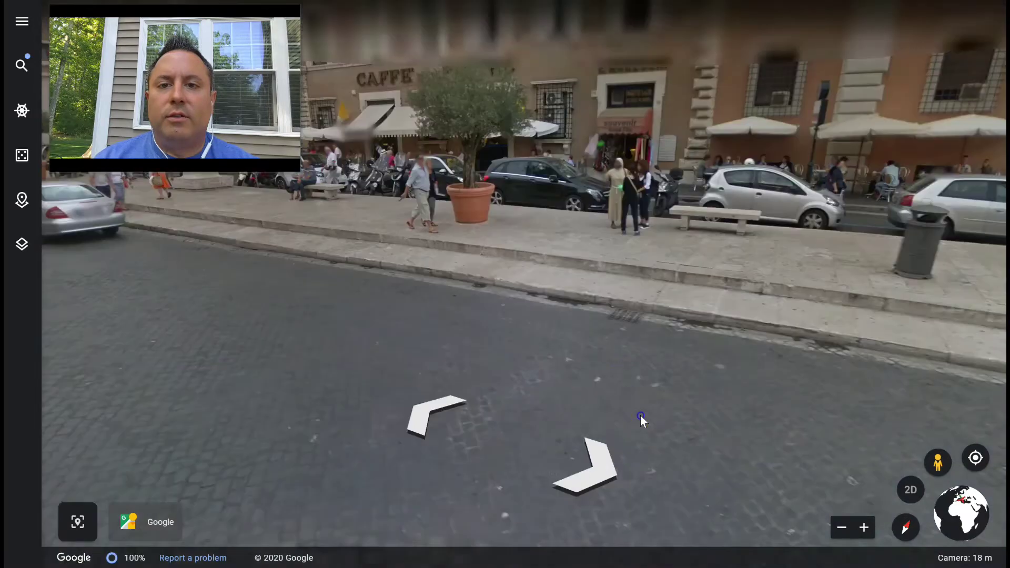
{"action": "left_click_drag", "start_coordinate": [289, 270], "coordinate": [816, 232]}
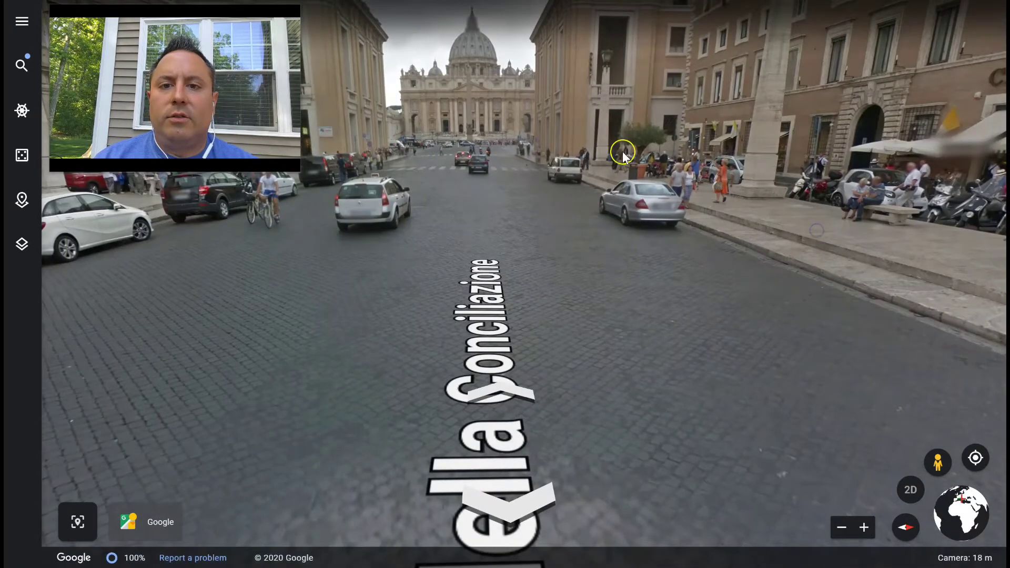
{"action": "left_click_drag", "start_coordinate": [554, 134], "coordinate": [563, 173]}
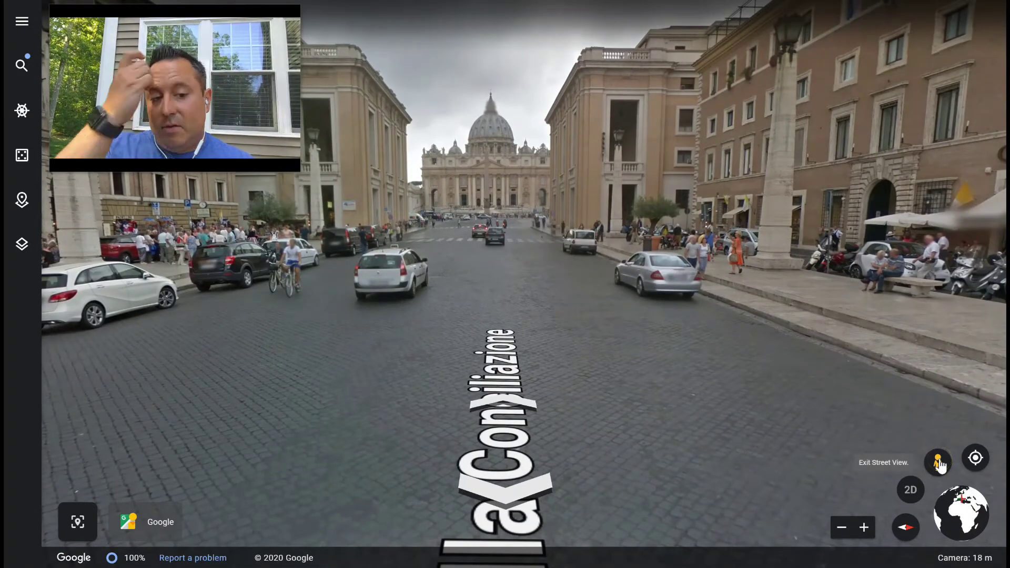
Exit Street View and zoom farther out over Via della Conciliazione toward St. Peter's Square.
{"action": "left_click", "coordinate": [842, 530]}
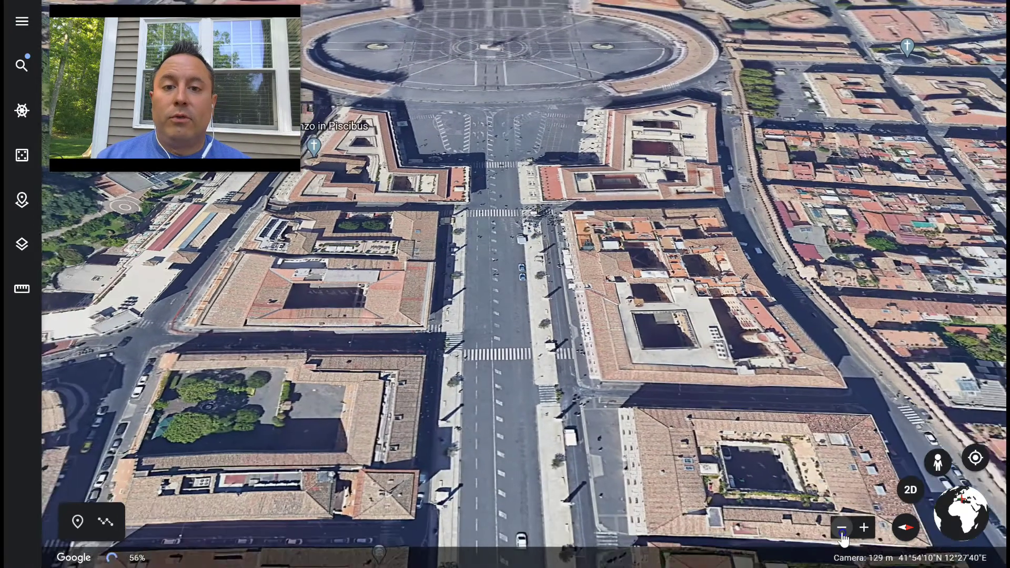
{"action": "left_click", "coordinate": [842, 528]}
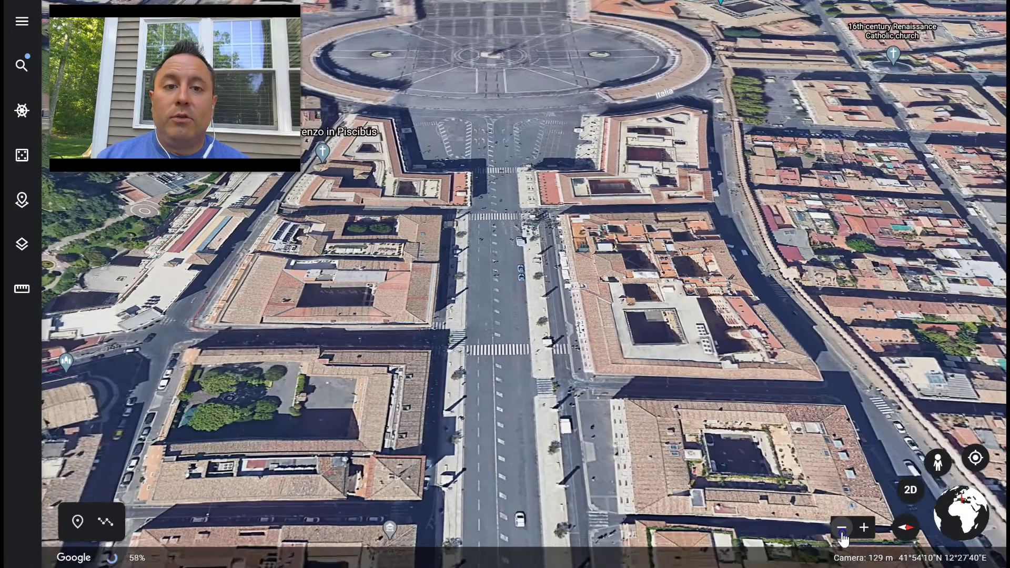